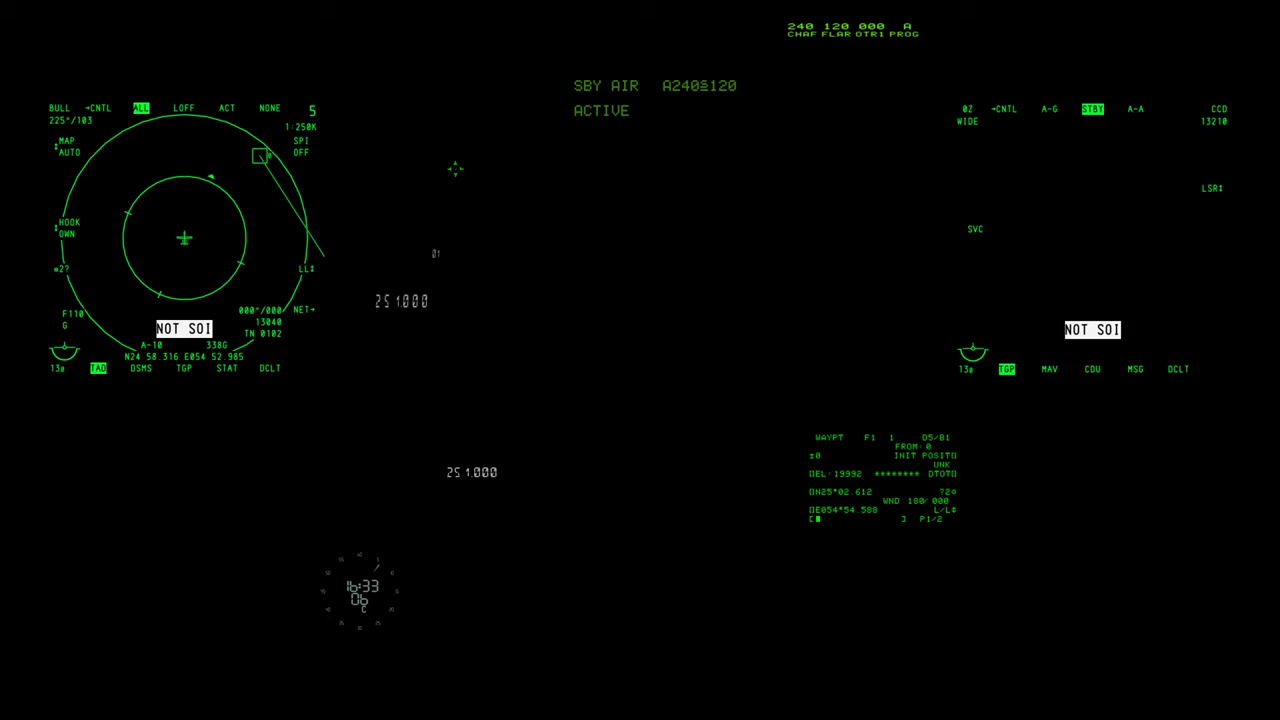
- Bring up a File Explorer window at C:\Program Files\Helios Virtual Cockpit\HeliosDev
key("alt+Tab")
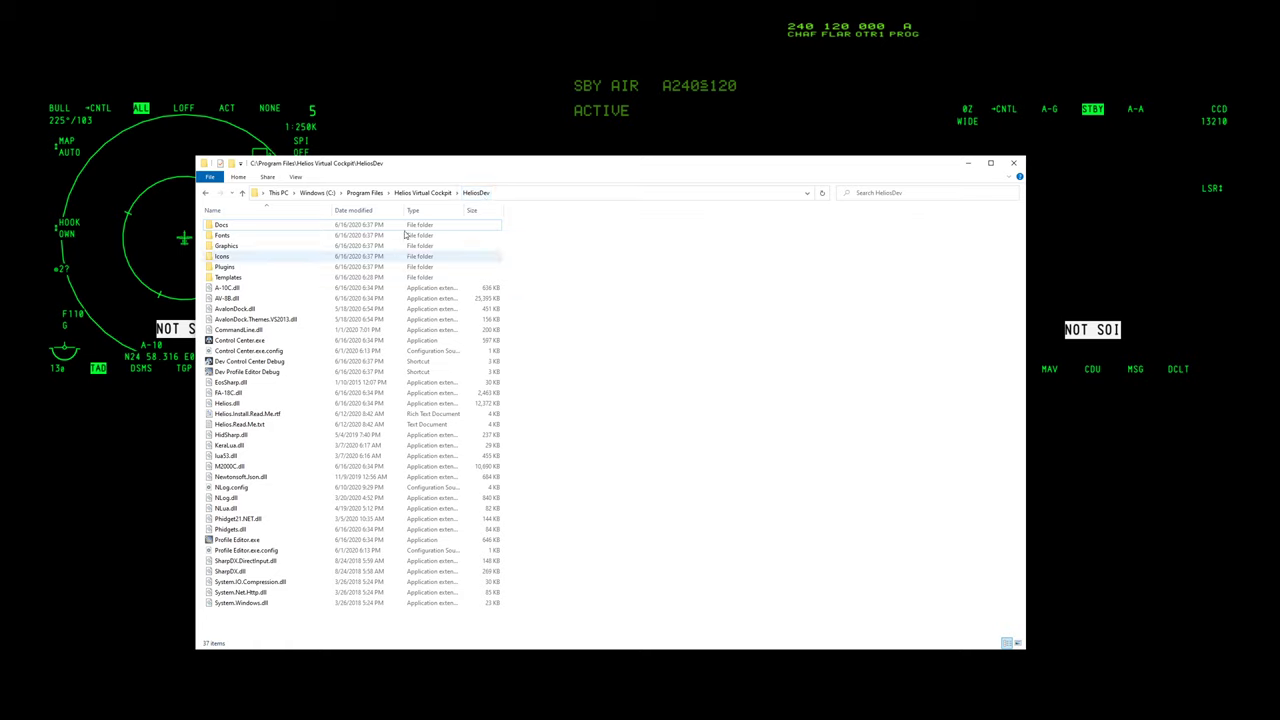
- Launch Control Center.exe to load the FA-18C_b_beta profile, then minimize the Explorer window
left_click(249, 341)
double_click(249, 341)
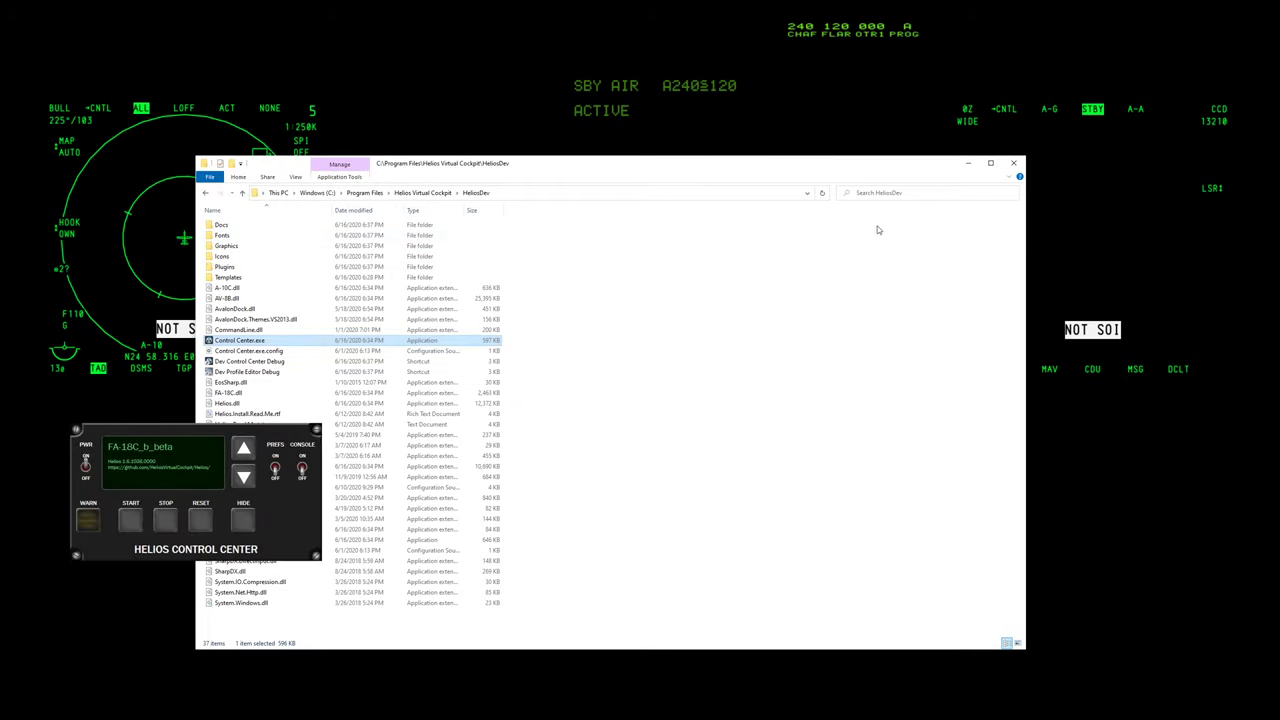
left_click(970, 164)
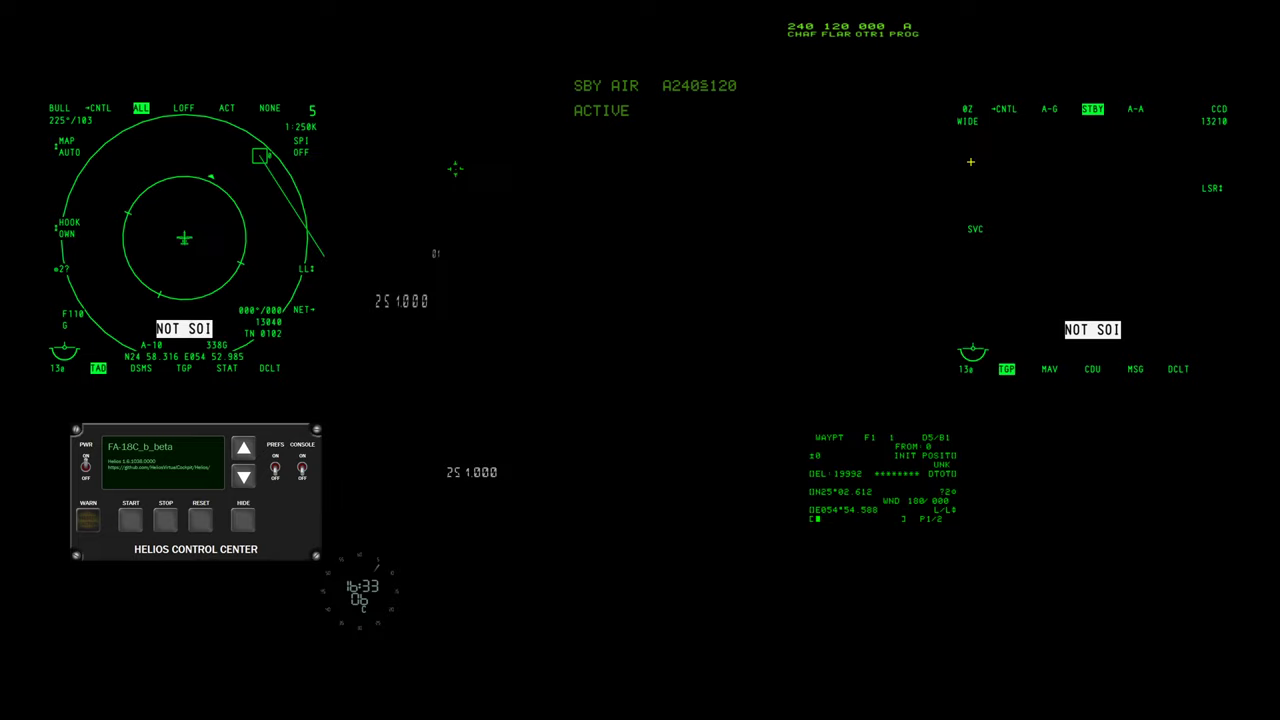
- Switch the PREFS toggle on to view Helios preferences, then off again
left_click(276, 470)
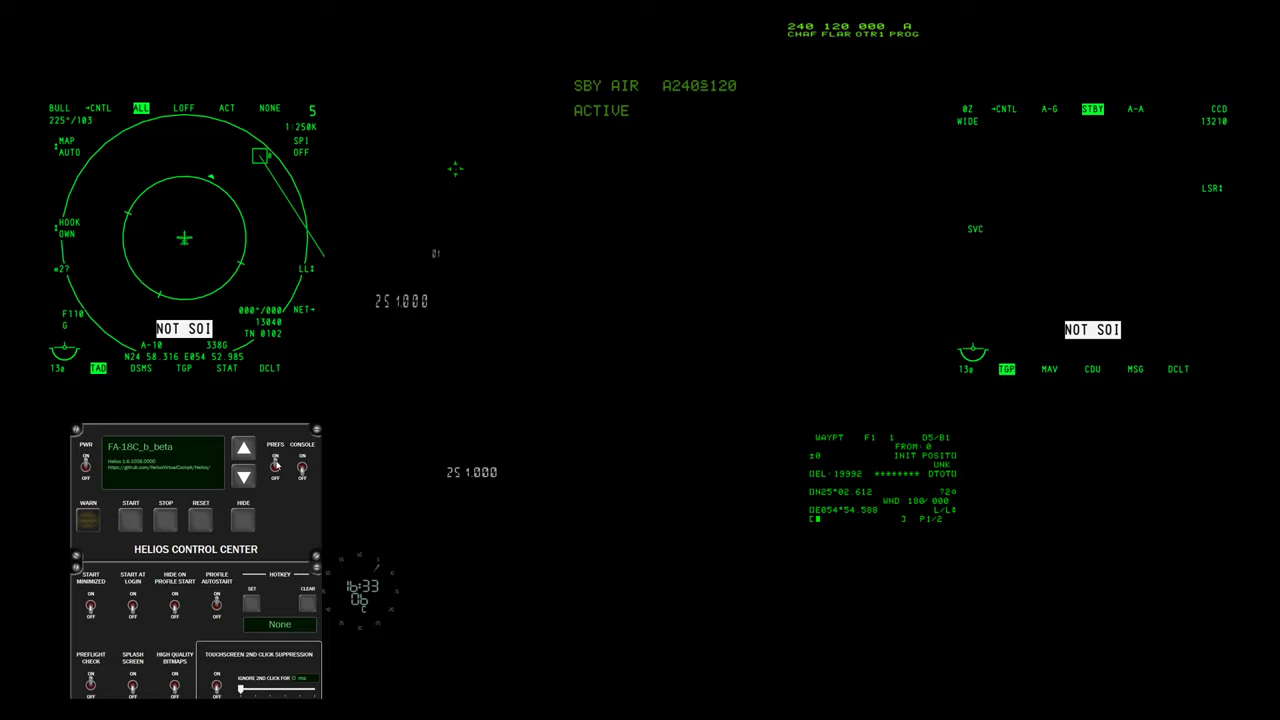
left_click(276, 466)
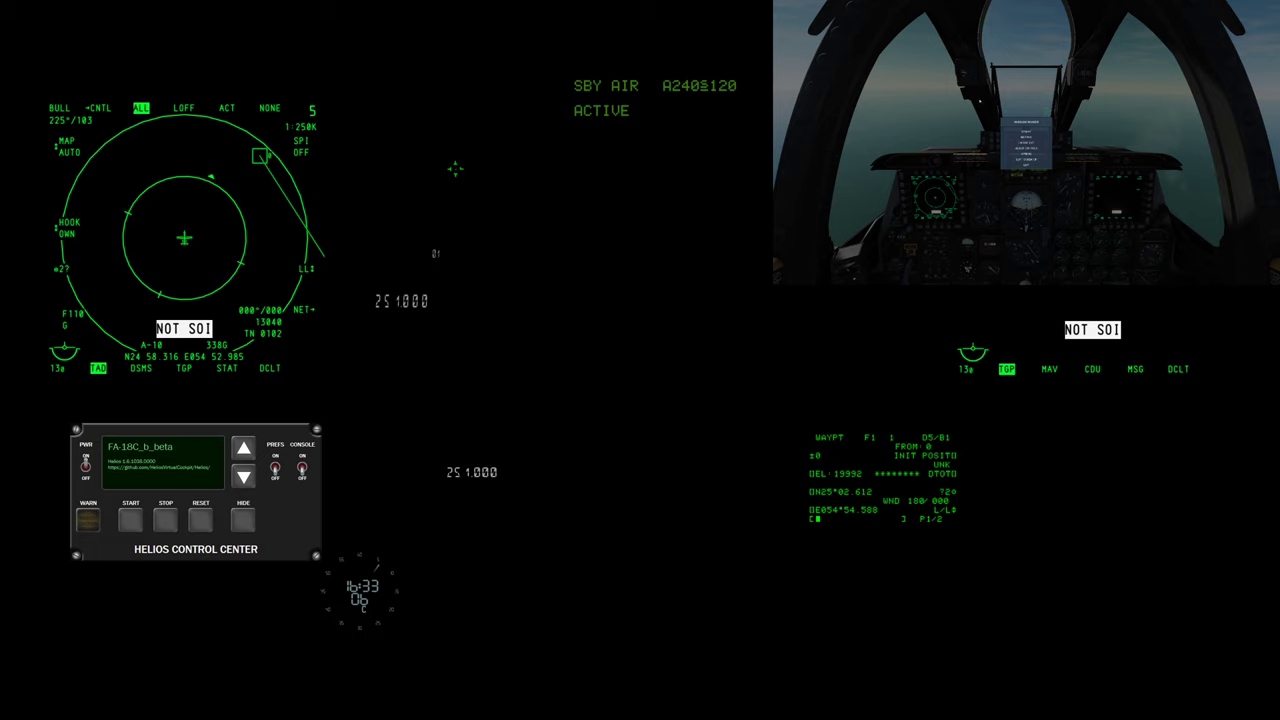
- Unpause DCS, step through the profile list to A10C_v1.0b, and start it
left_click(1033, 133)
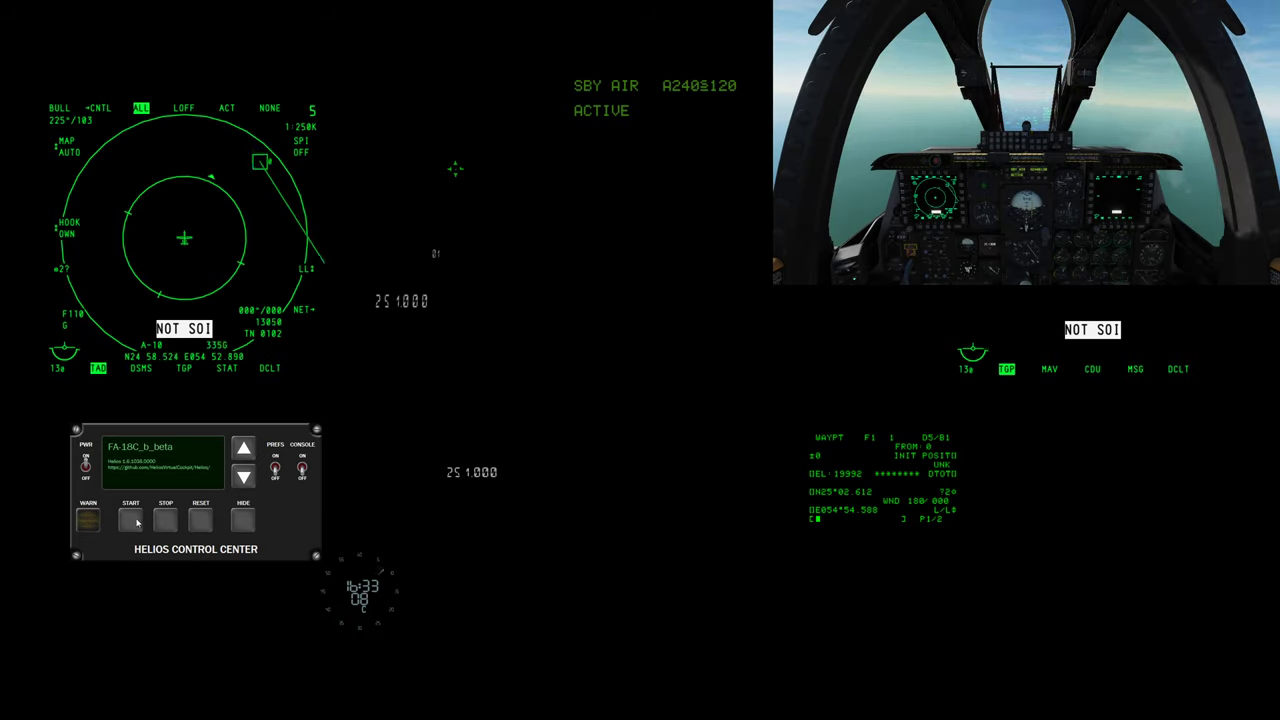
left_click(247, 483)
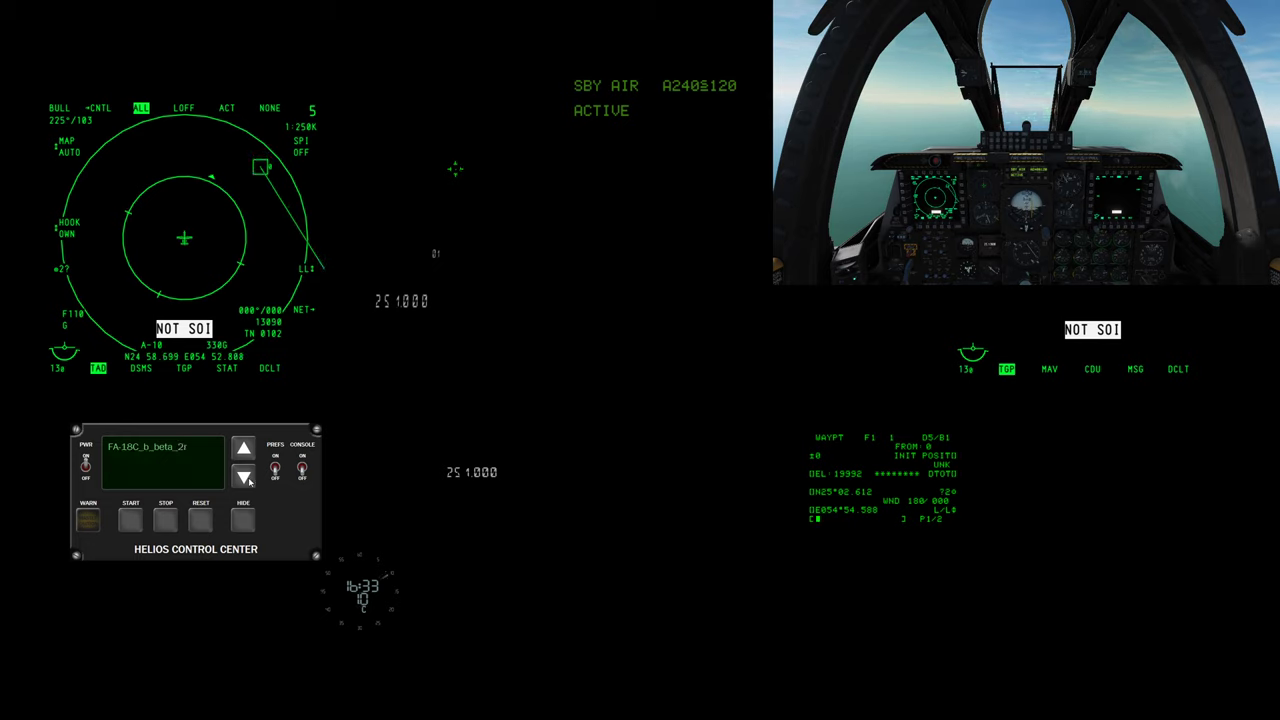
left_click(244, 452)
left_click(245, 458)
left_click(245, 458)
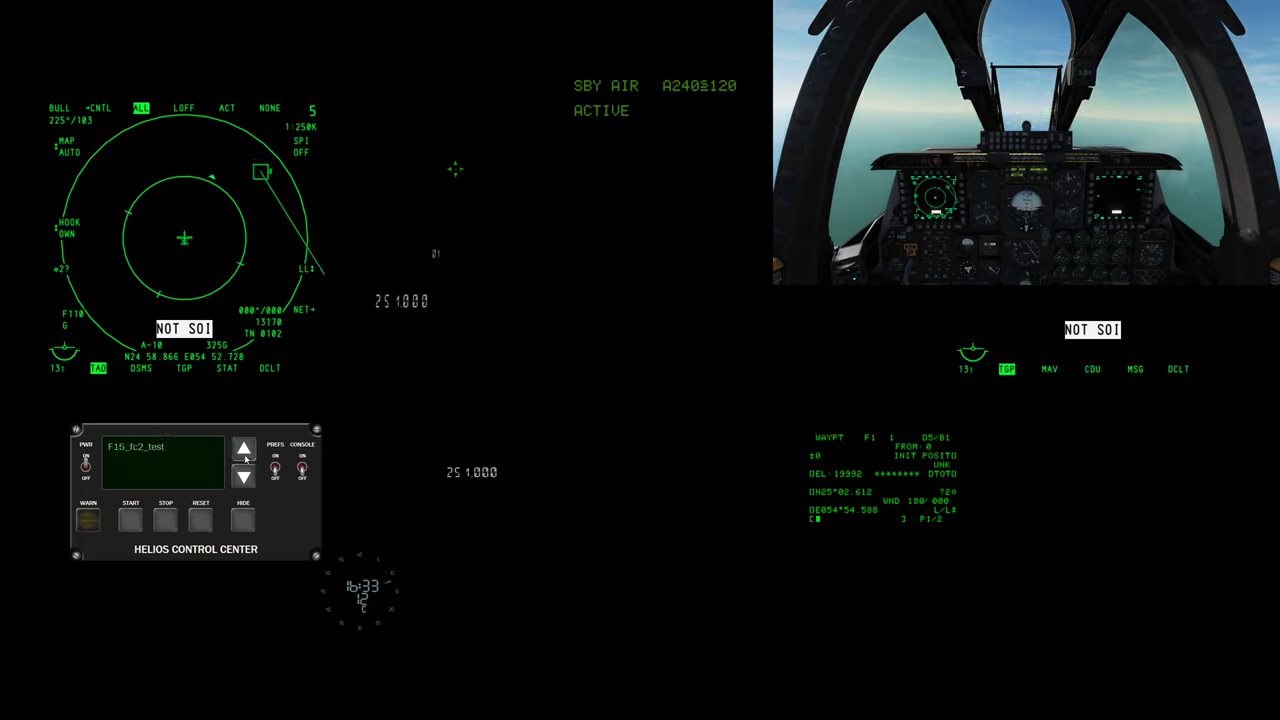
left_click(245, 458)
left_click(245, 458)
left_click(245, 458)
left_click(245, 458)
left_click(245, 458)
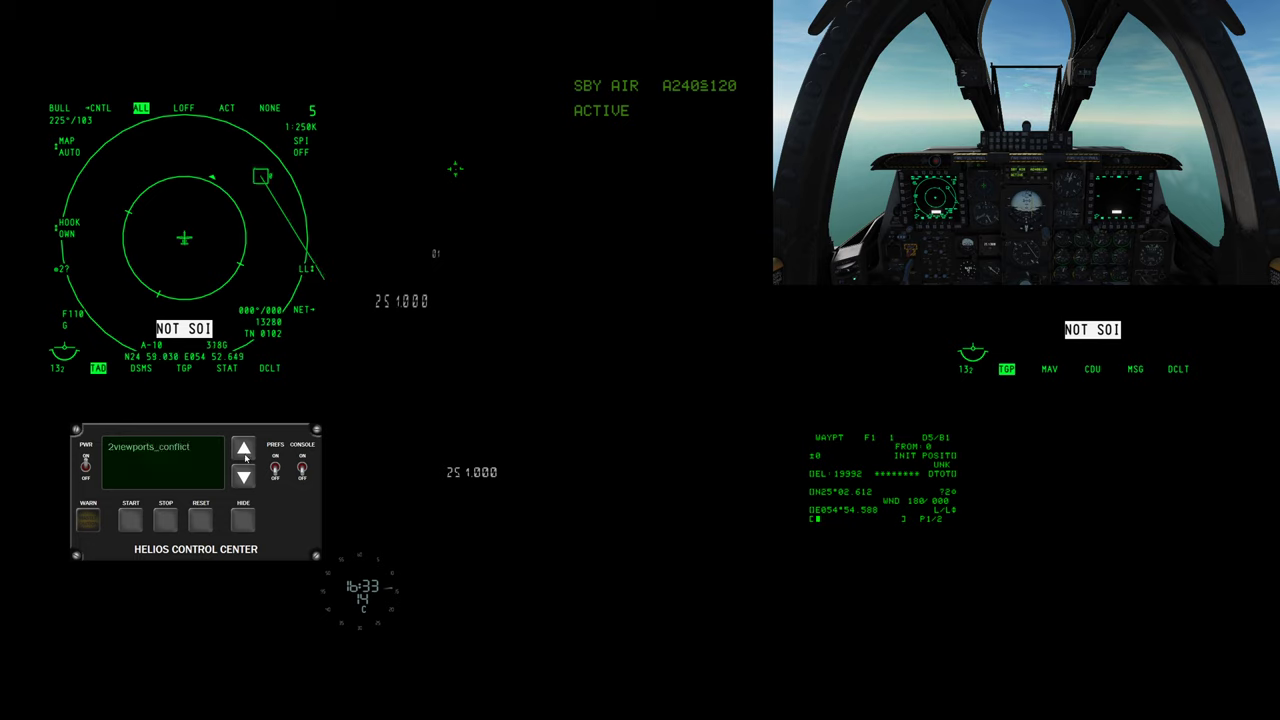
left_click(244, 477)
left_click(128, 521)
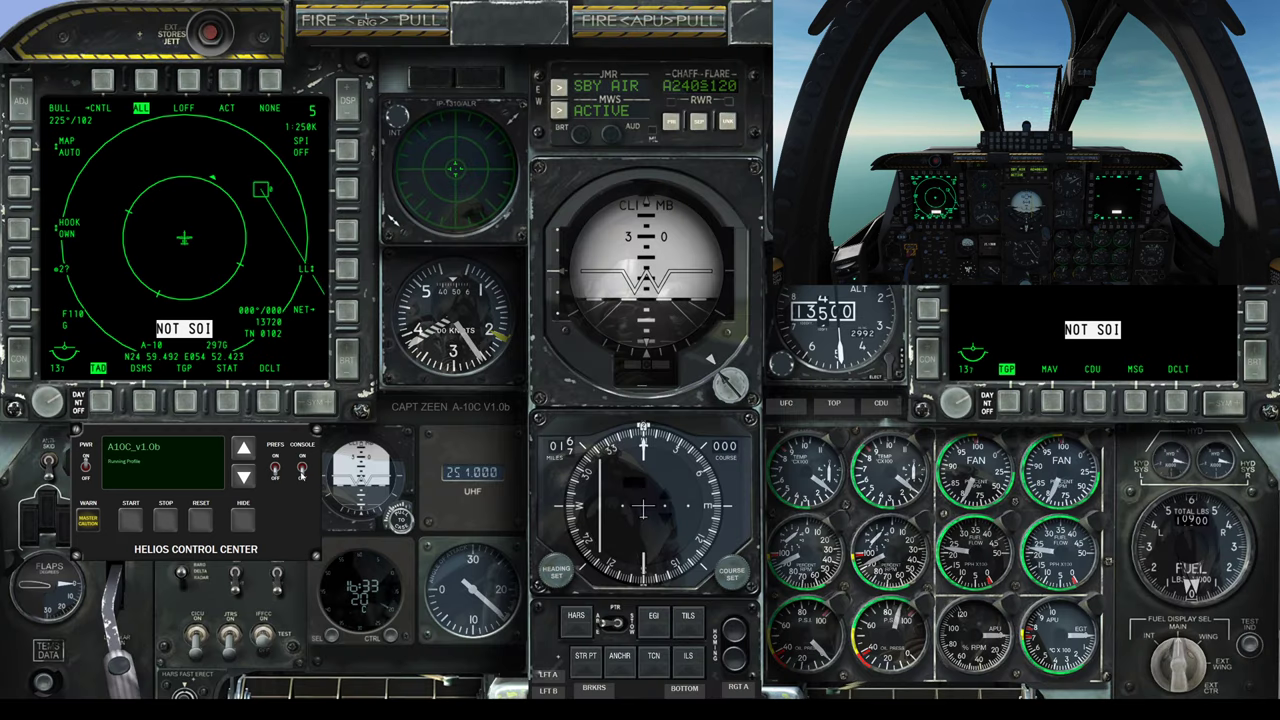
- Check the log with CONSOLE on and off, then reset the MASTER CAUTION light
left_click(302, 470)
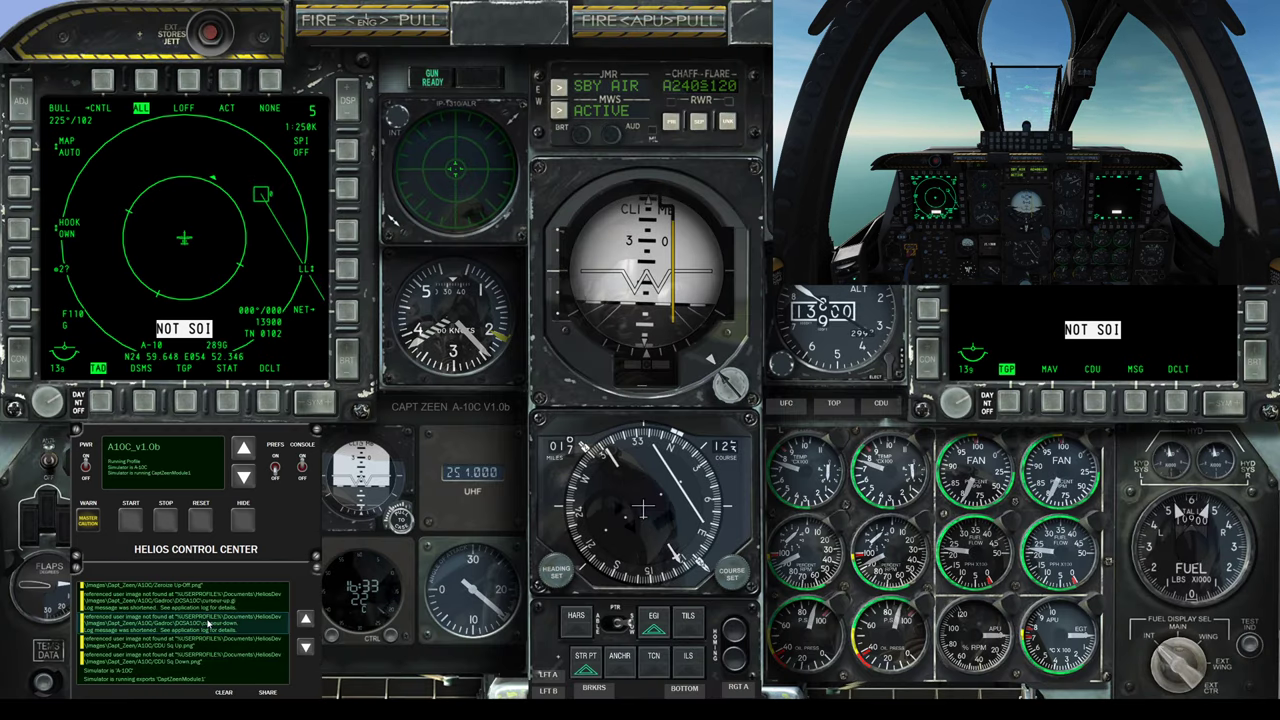
left_click(303, 470)
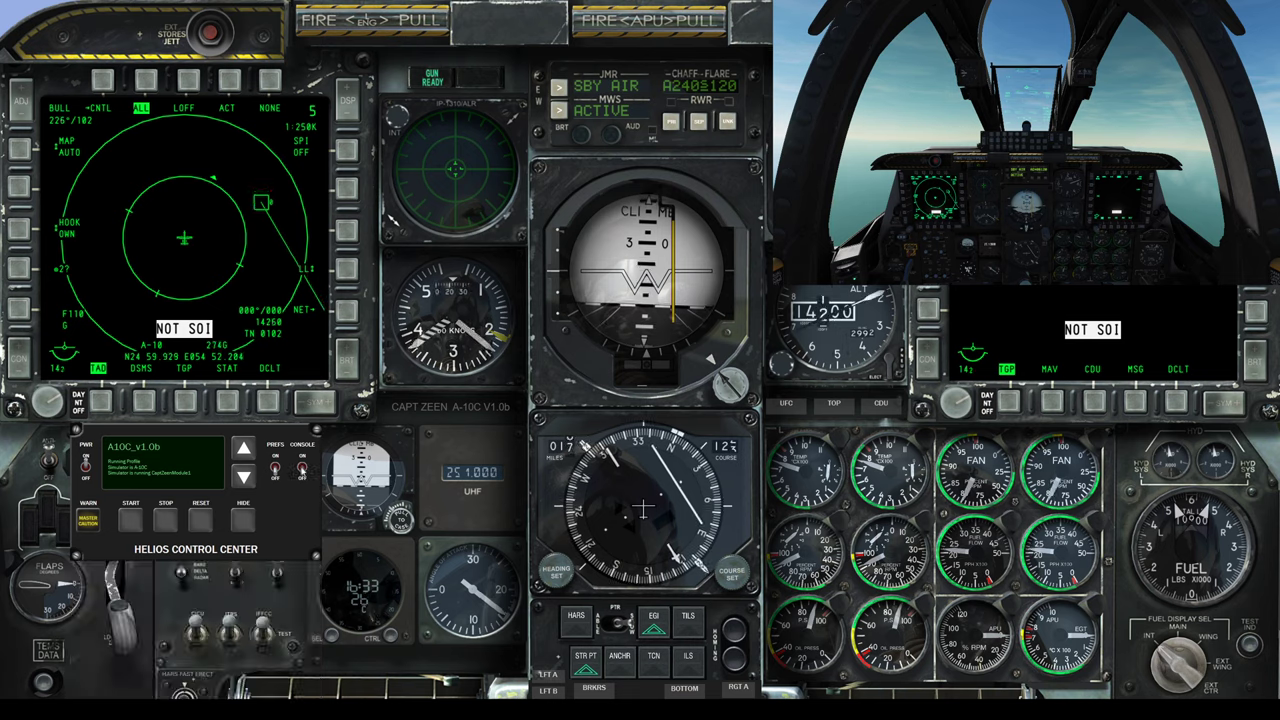
left_click(86, 520)
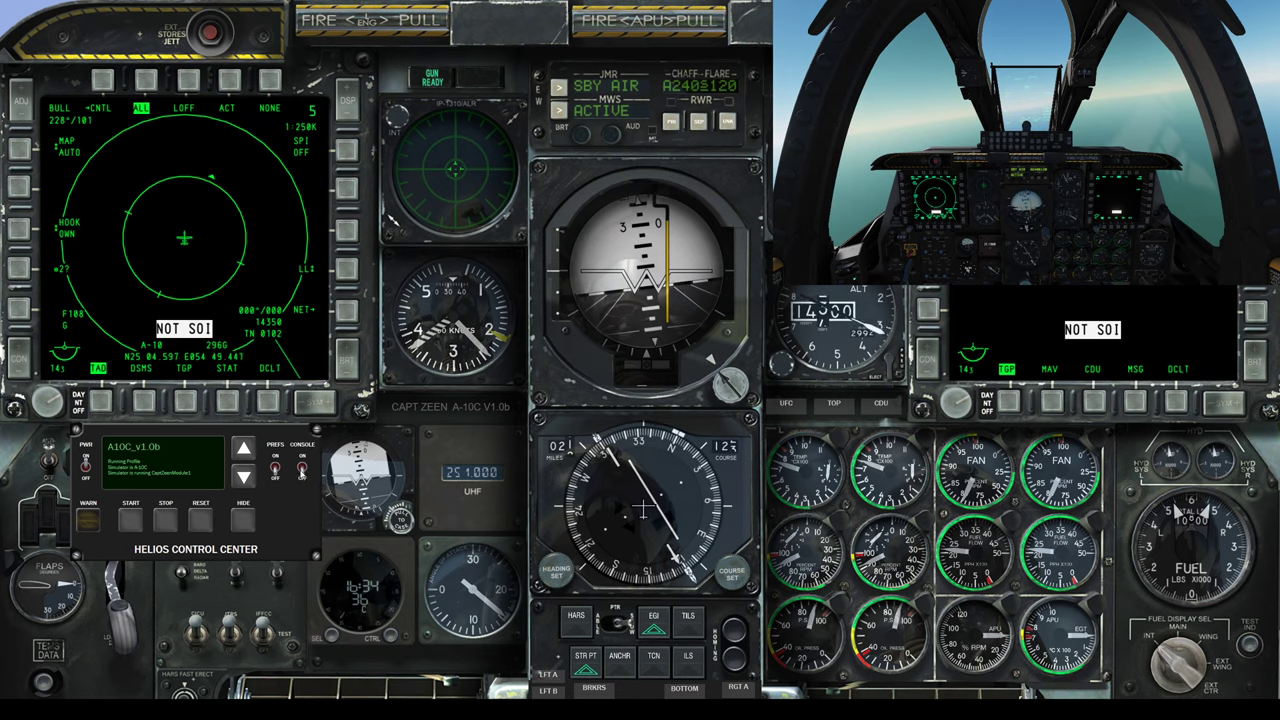
left_click(302, 470)
left_click(302, 470)
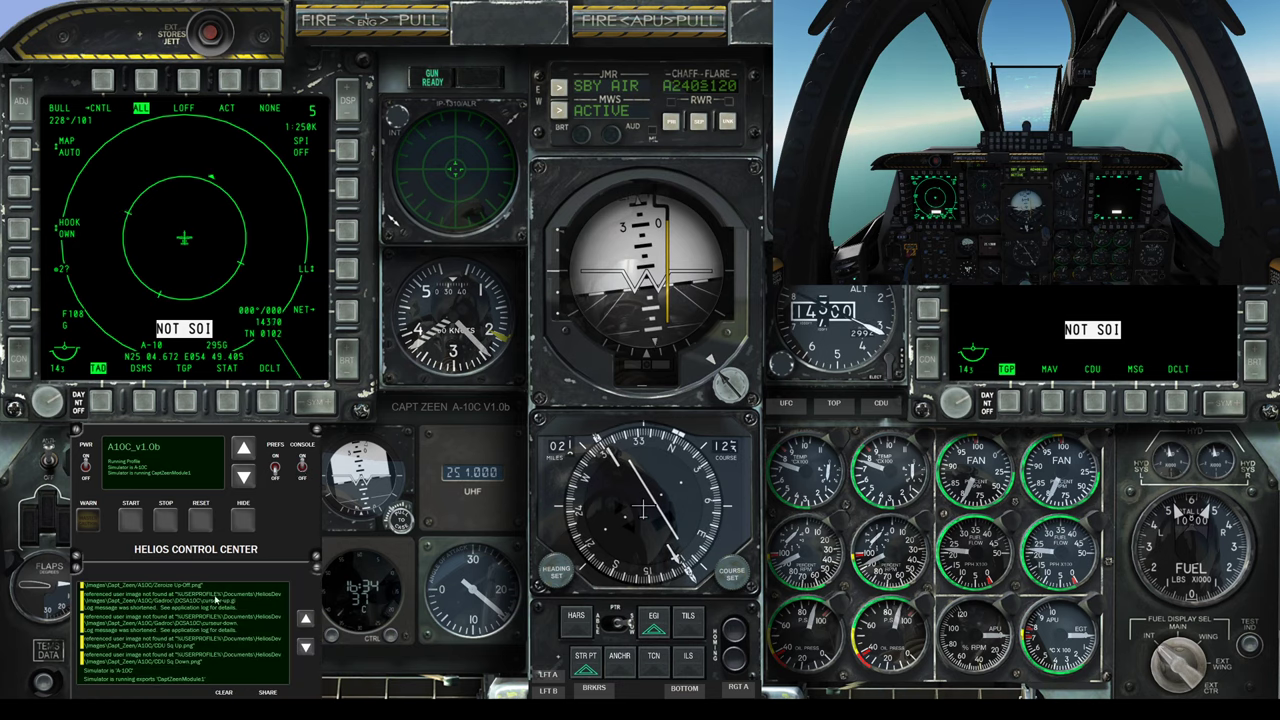
left_click(302, 470)
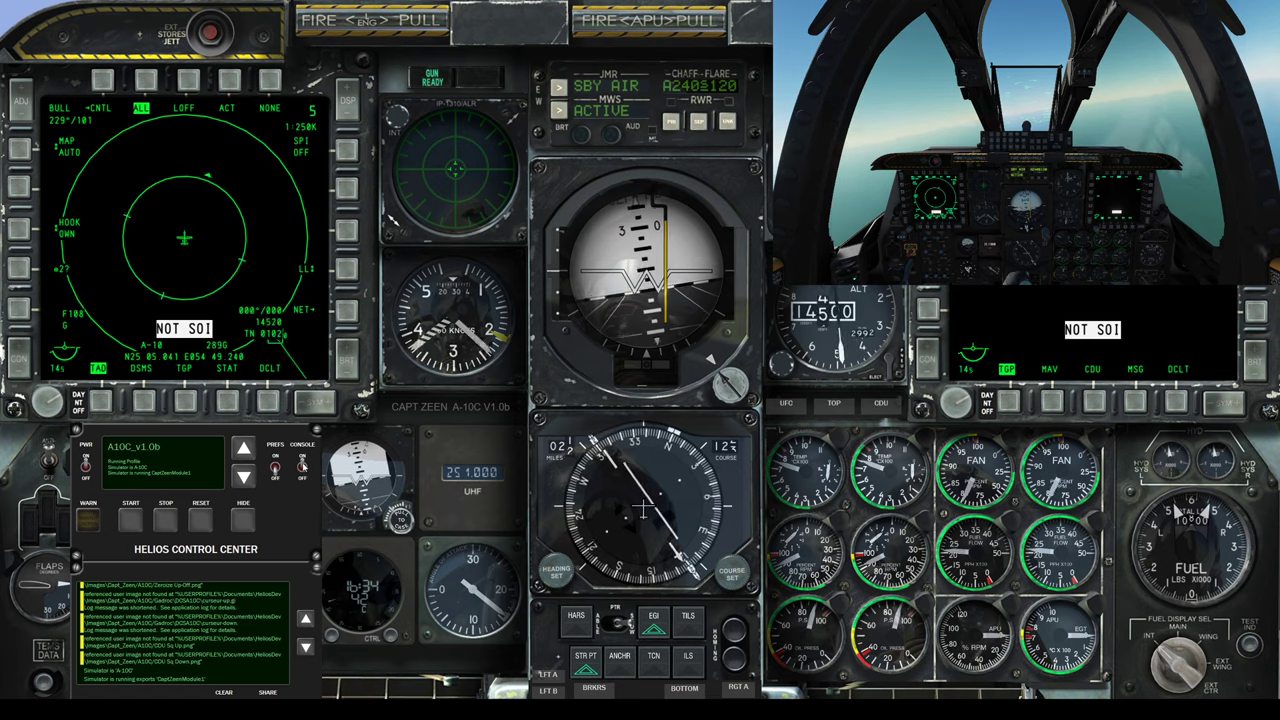
left_click(303, 467)
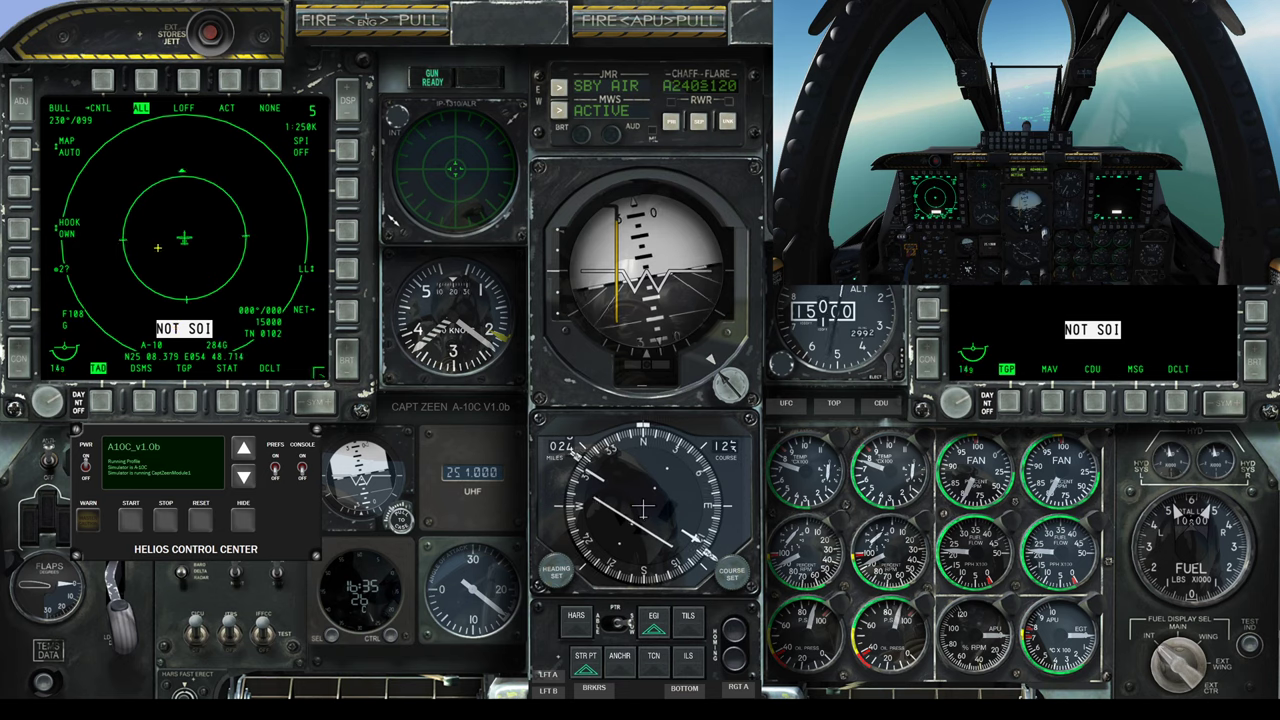
- Choose an F/A-18C slot from the role selection screen and return to the cockpit
key("Escape")
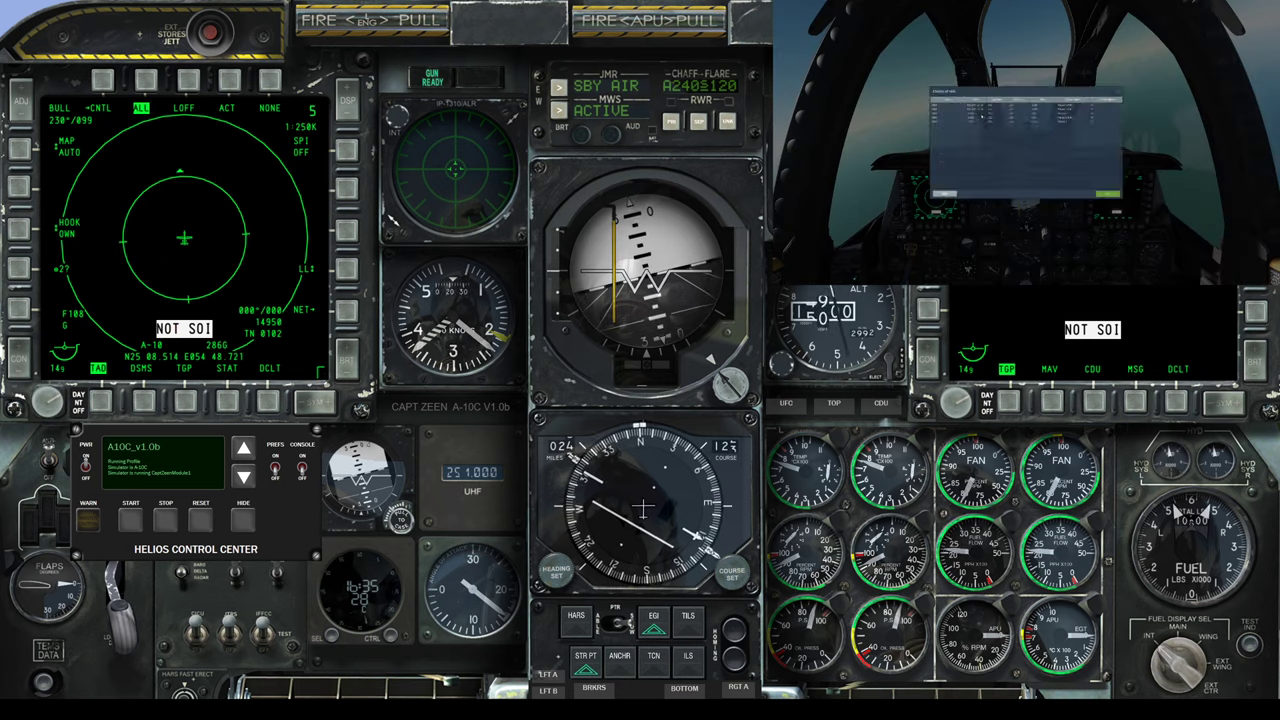
key("Escape")
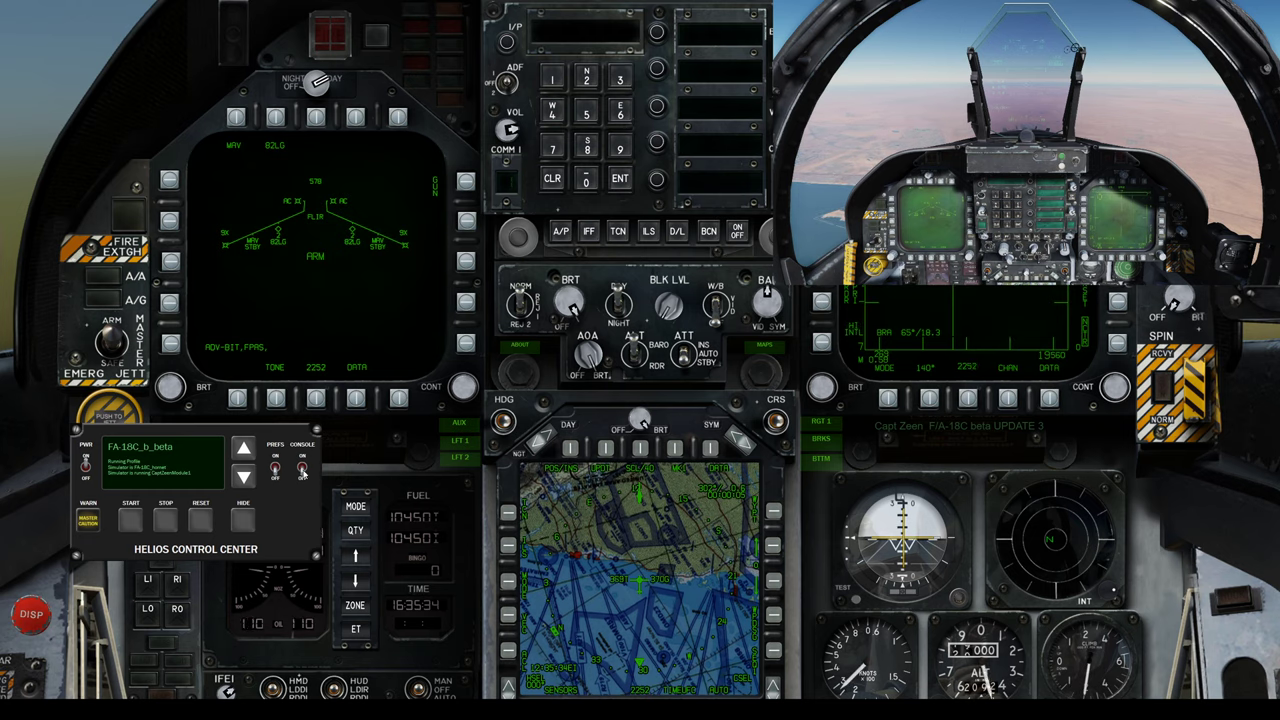
- Toggle the log CONSOLE on and off, then turn PREFS on to show preferences
left_click(302, 468)
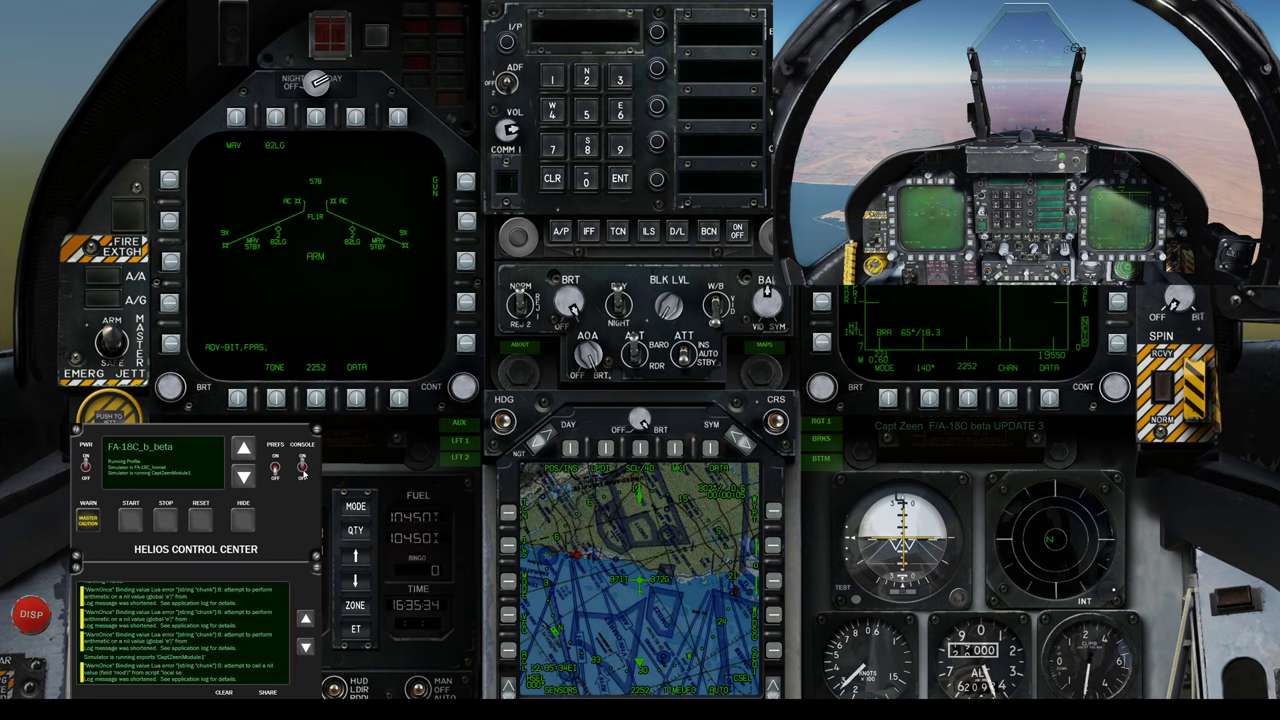
left_click(303, 471)
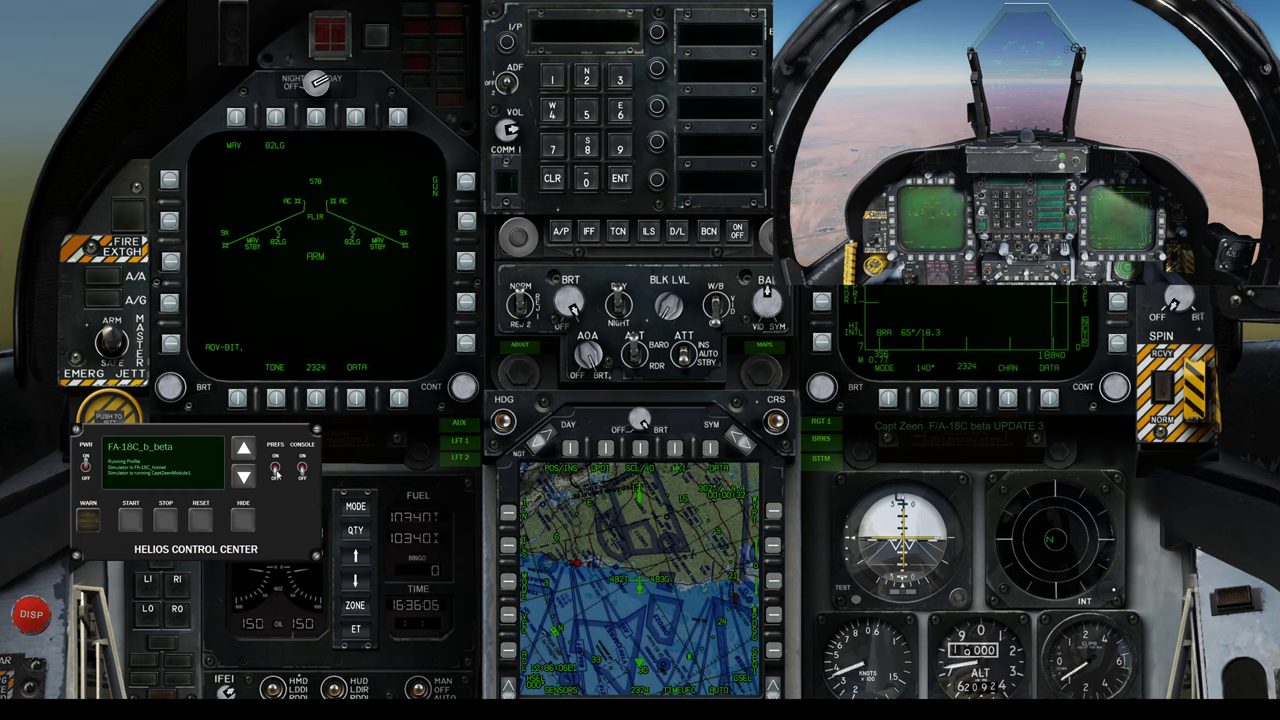
left_click(274, 468)
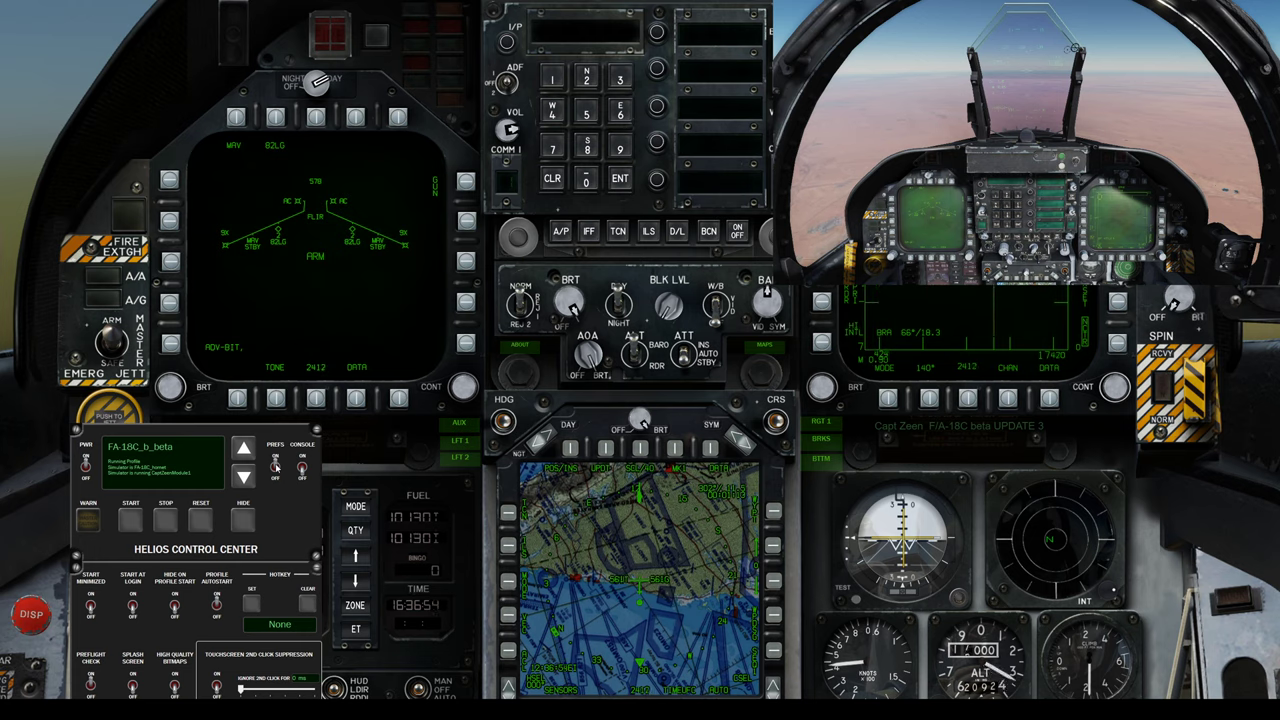
left_click(276, 466)
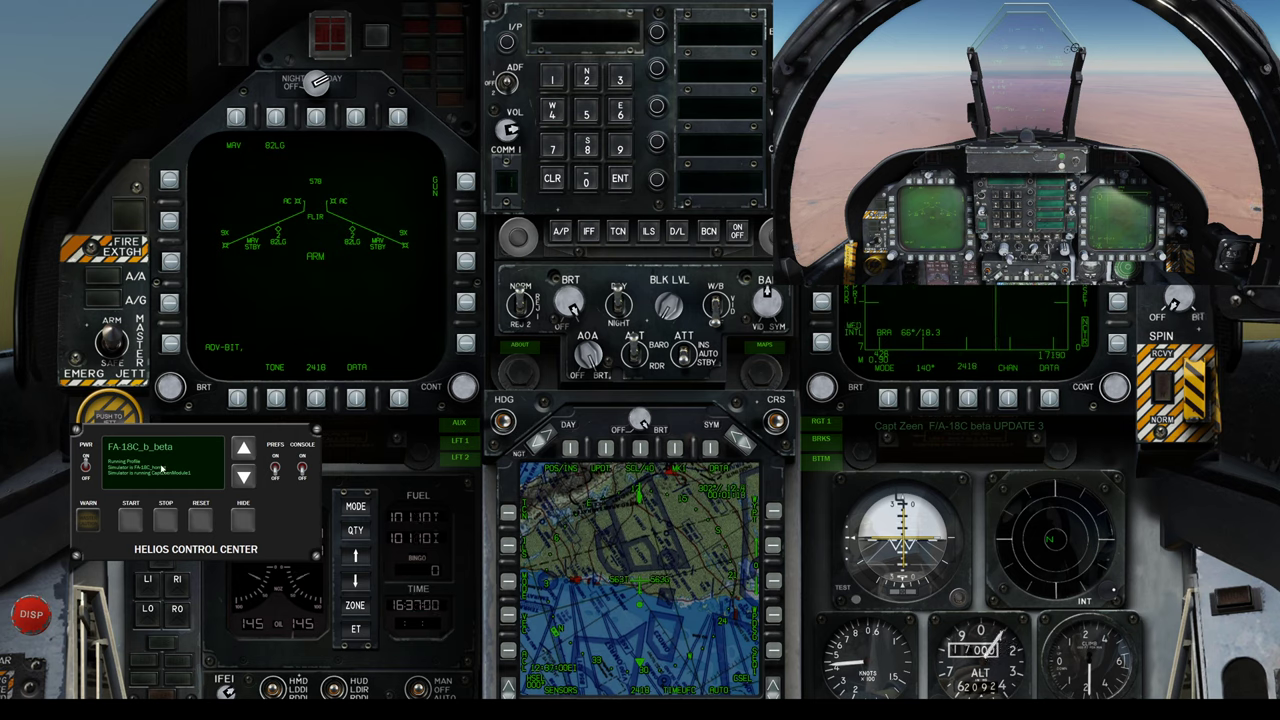
left_click(274, 467)
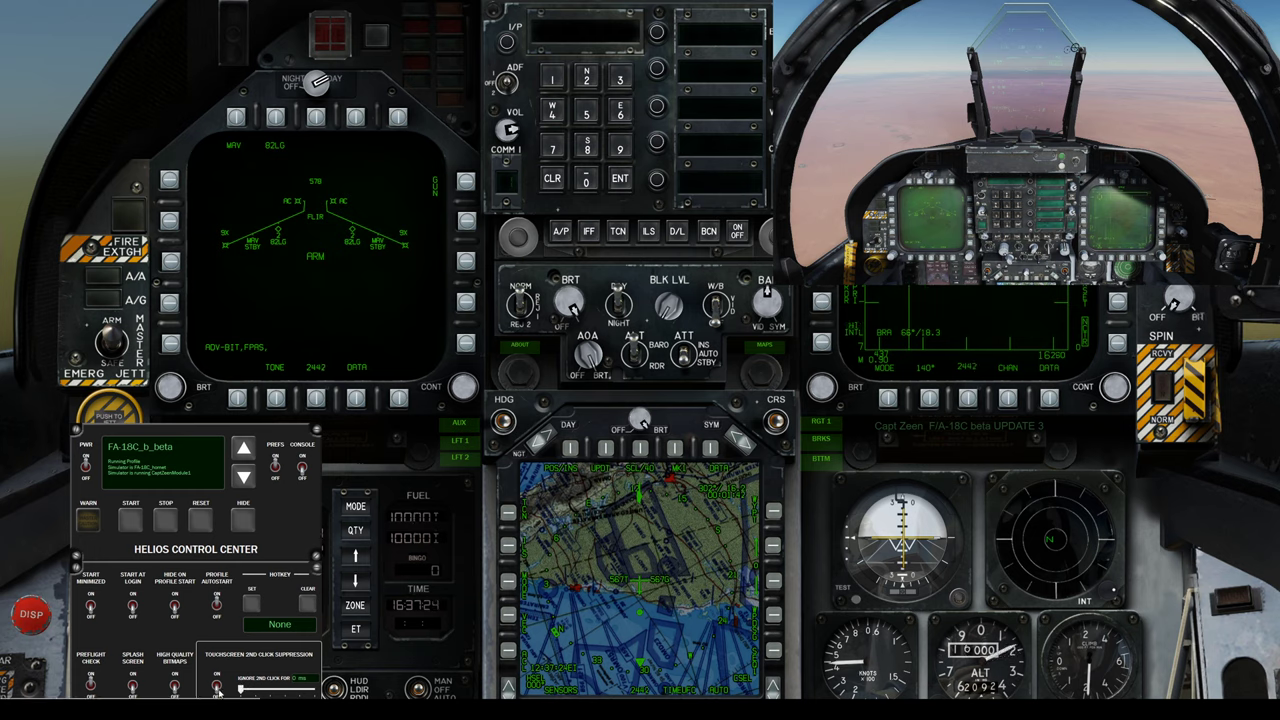
- Raise the 'Ignore 2nd click for' slider, then drag it back near its minimum
left_click_drag(240, 689, 294, 686)
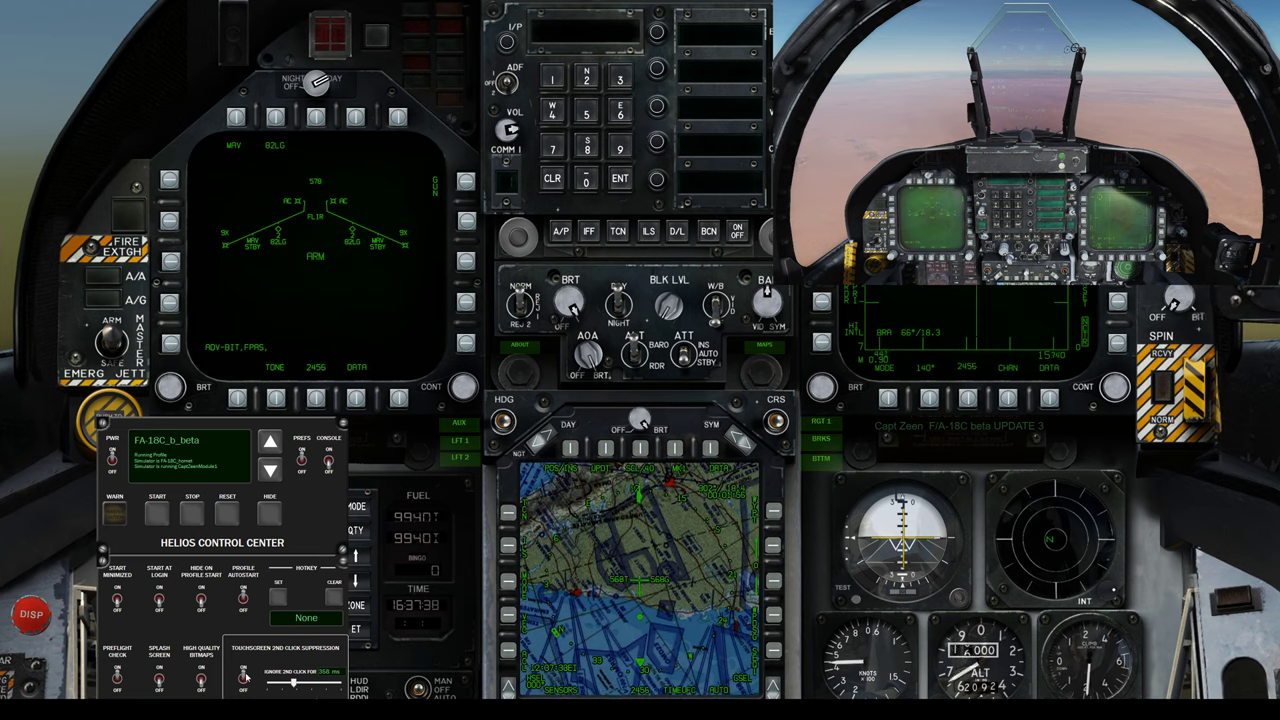
left_click_drag(293, 683, 267, 683)
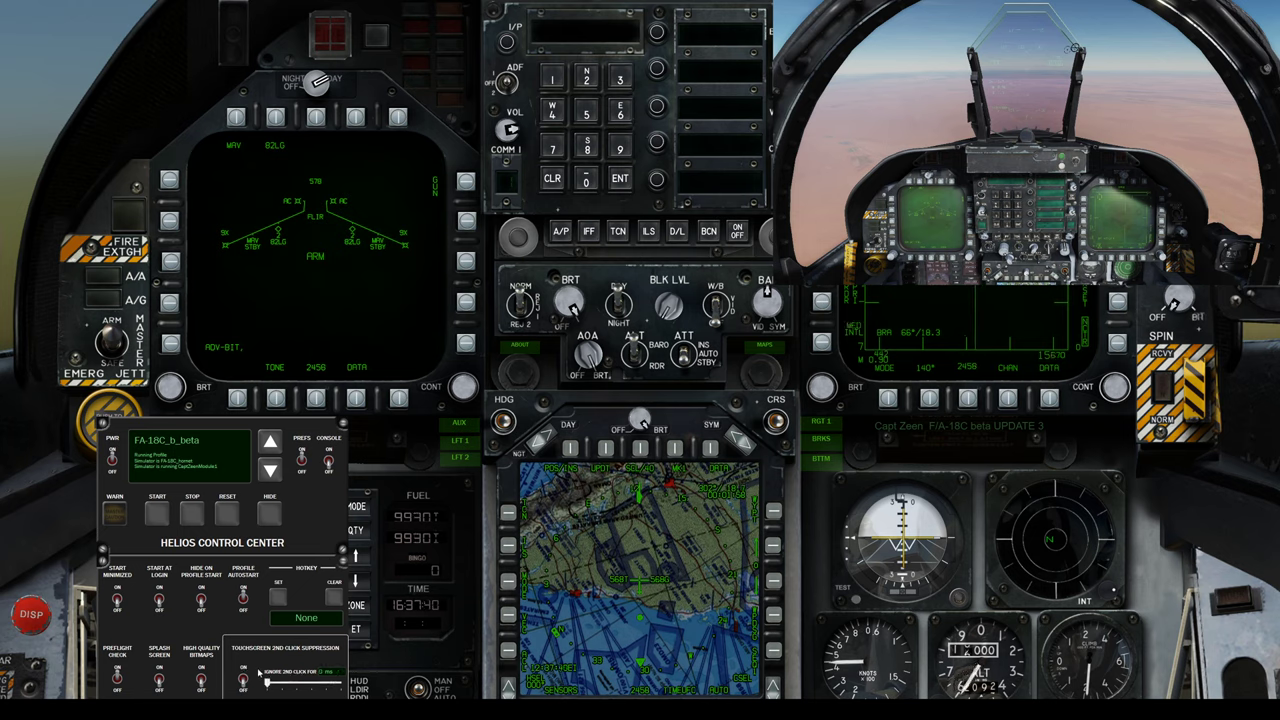